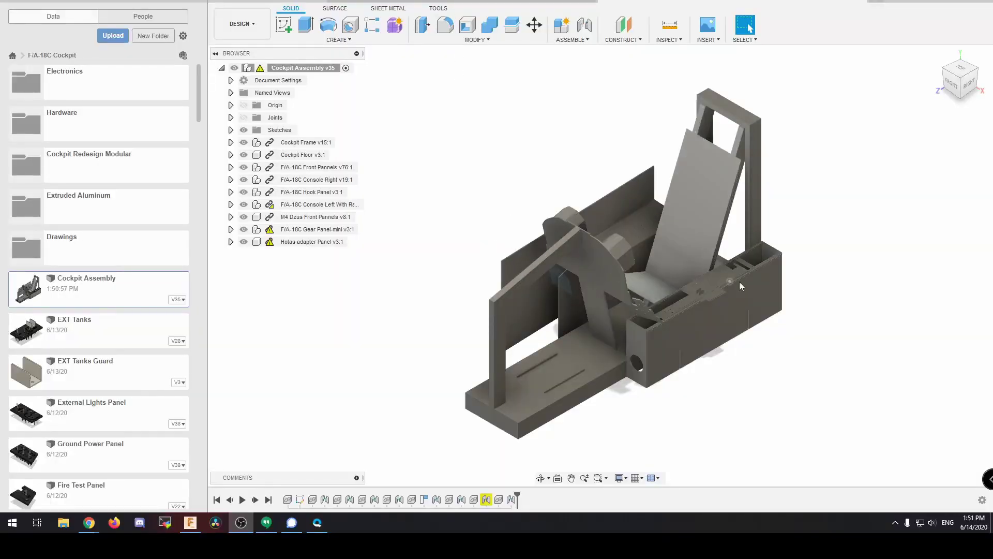
# Orbit behind the cockpit and zoom in toward the lower console panels.
pyautogui.keyDown('shift'); pyautogui.moveTo(805, 279); pyautogui.dragTo(710, 286, button='middle'); pyautogui.keyUp('shift')
pyautogui.scroll(5, 671, 261)
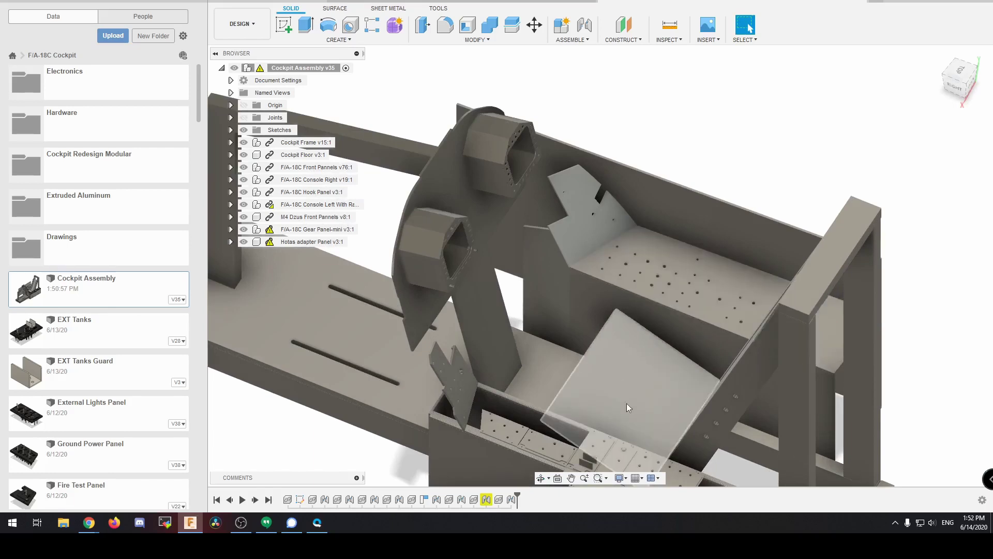
pyautogui.moveTo(616, 414); pyautogui.dragTo(692, 286, button='middle')
pyautogui.scroll(5, 673, 389)
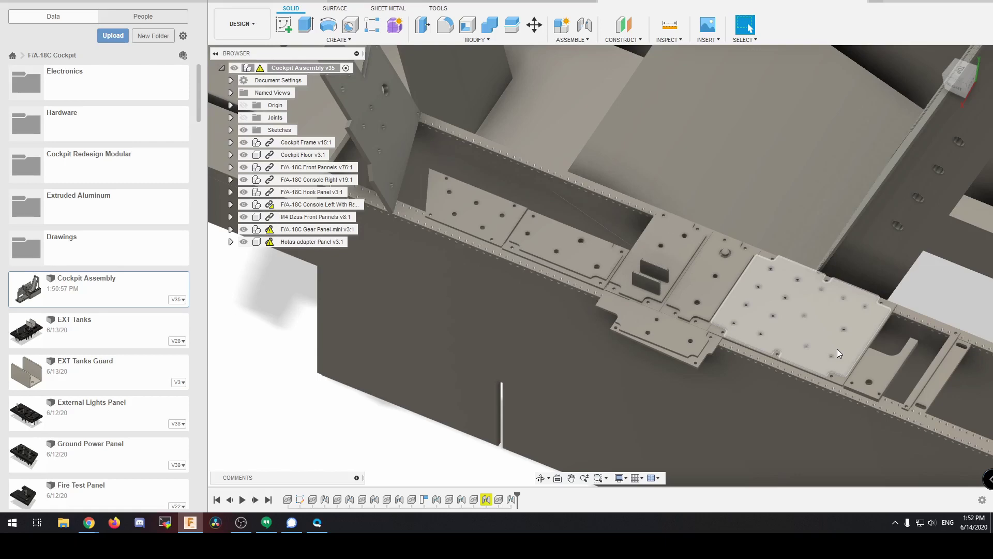
# Orbit along the console panels and around the interior, finishing on the whole cockpit frame.
pyautogui.keyDown('shift'); pyautogui.moveTo(837, 349); pyautogui.dragTo(901, 367, button='middle'); pyautogui.keyUp('shift')
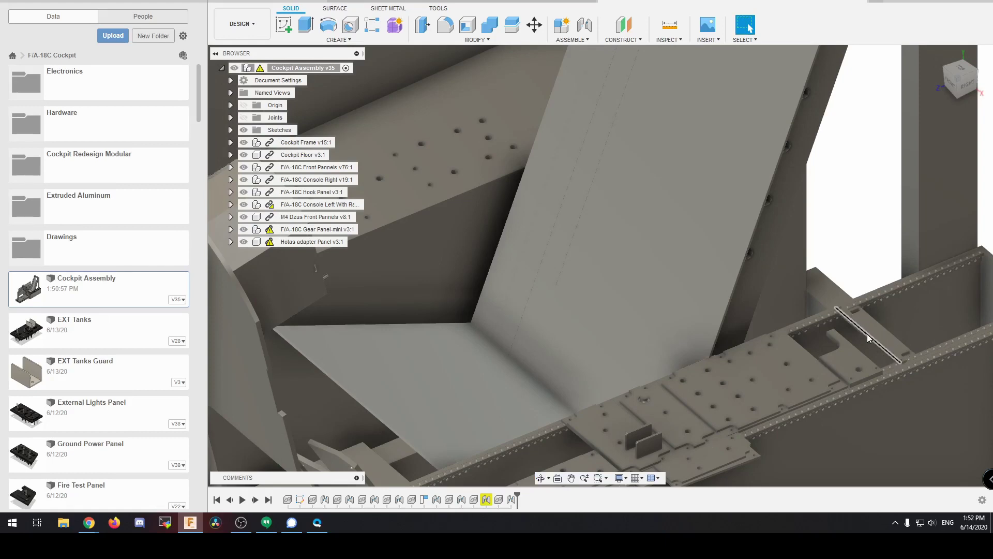
pyautogui.keyDown('shift'); pyautogui.moveTo(893, 338); pyautogui.dragTo(806, 171, button='middle'); pyautogui.keyUp('shift')
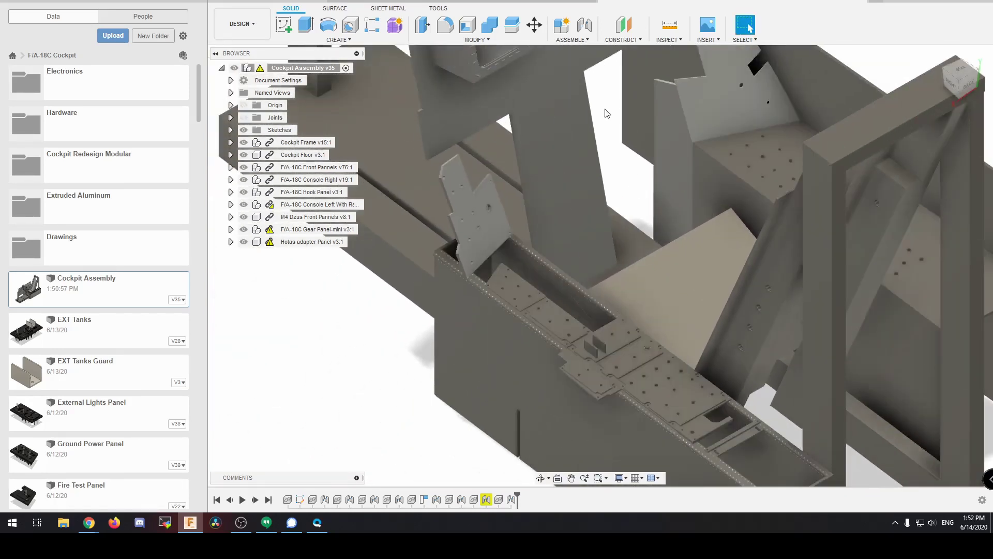
pyautogui.keyDown('shift'); pyautogui.moveTo(608, 126); pyautogui.dragTo(522, 223, button='middle'); pyautogui.keyUp('shift')
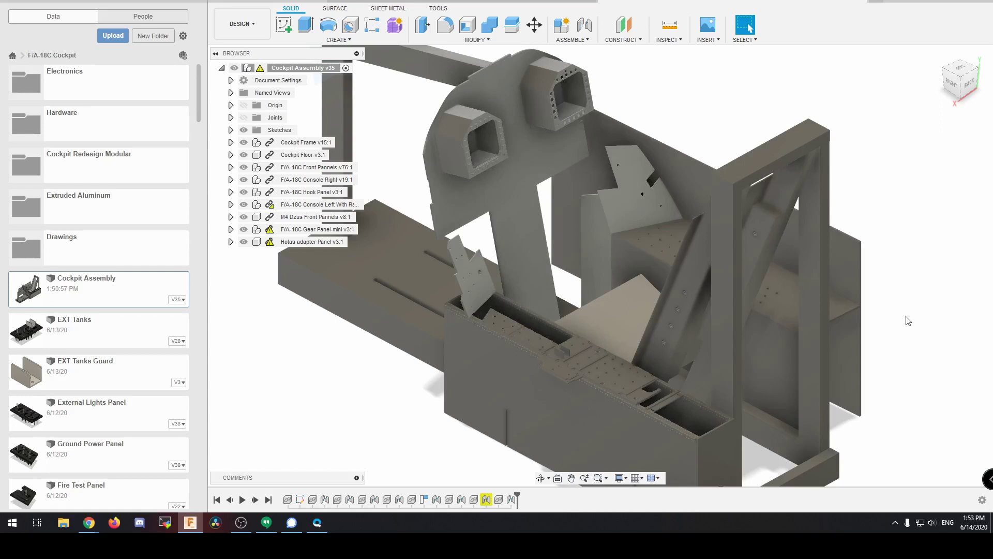
# Switch to the Cockpit Redesign Assembly, centre the left console and zoom toward it.
pyautogui.click(507, 2)
pyautogui.click(571, 478)
pyautogui.moveTo(624, 280); pyautogui.dragTo(569, 323)
pyautogui.press('Escape')
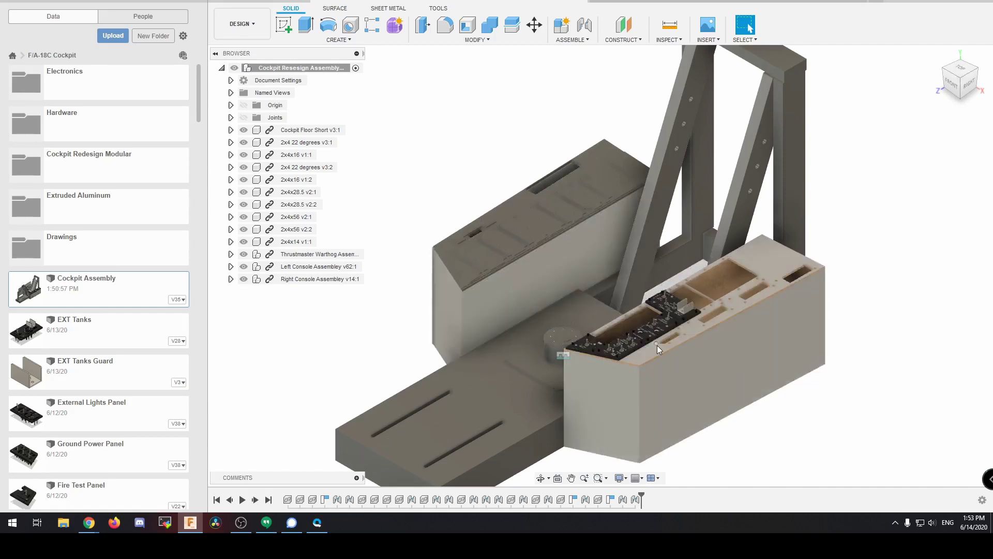
pyautogui.scroll(5, 657, 346)
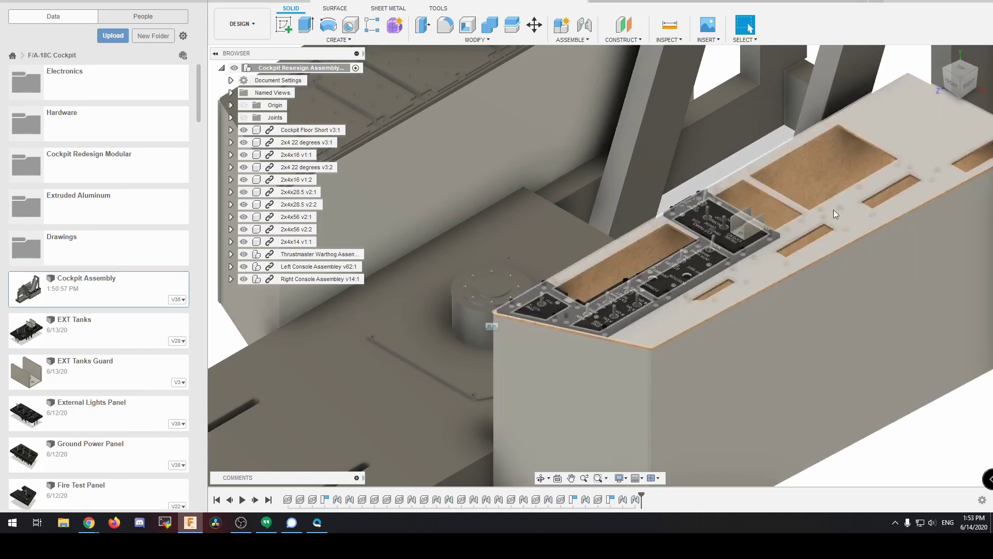
# Zoom and pan across the left console until the Fire Test panel fills the view.
pyautogui.scroll(5, 592, 281)
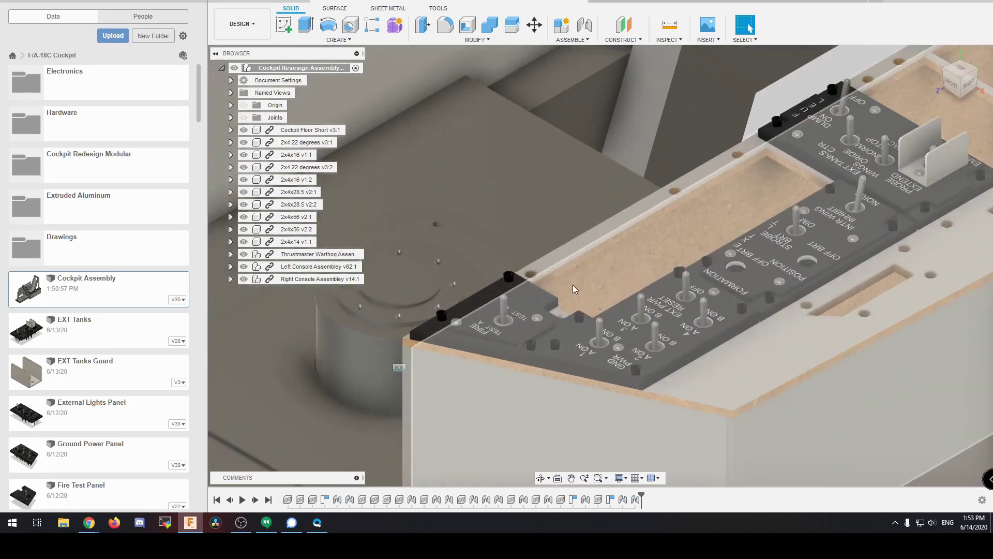
pyautogui.scroll(3, 520, 279)
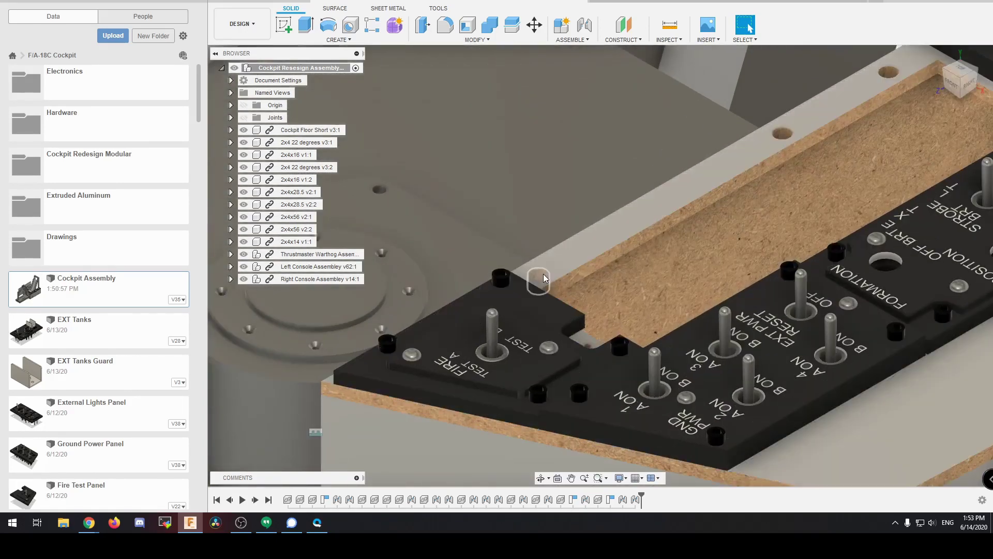
pyautogui.scroll(-4, 543, 278)
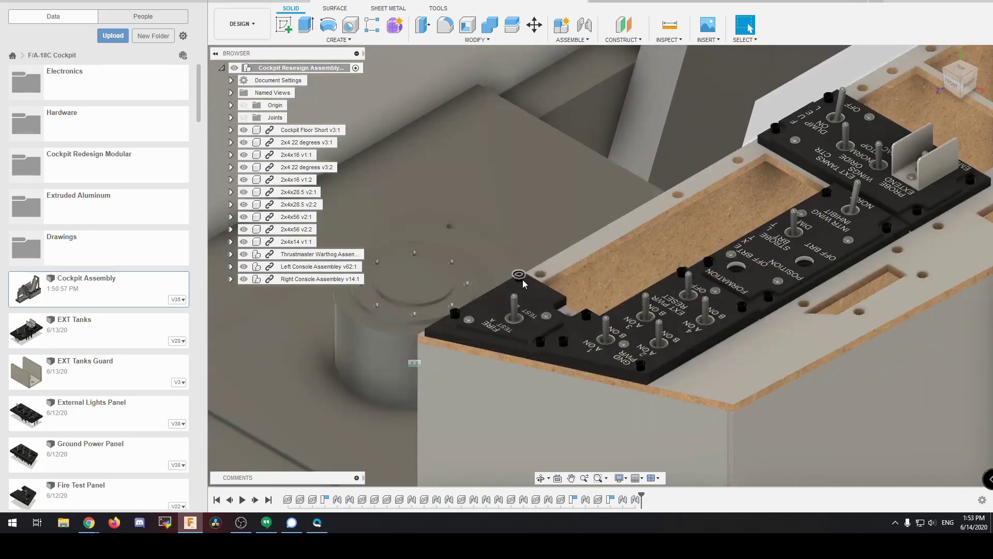
pyautogui.scroll(2, 545, 287)
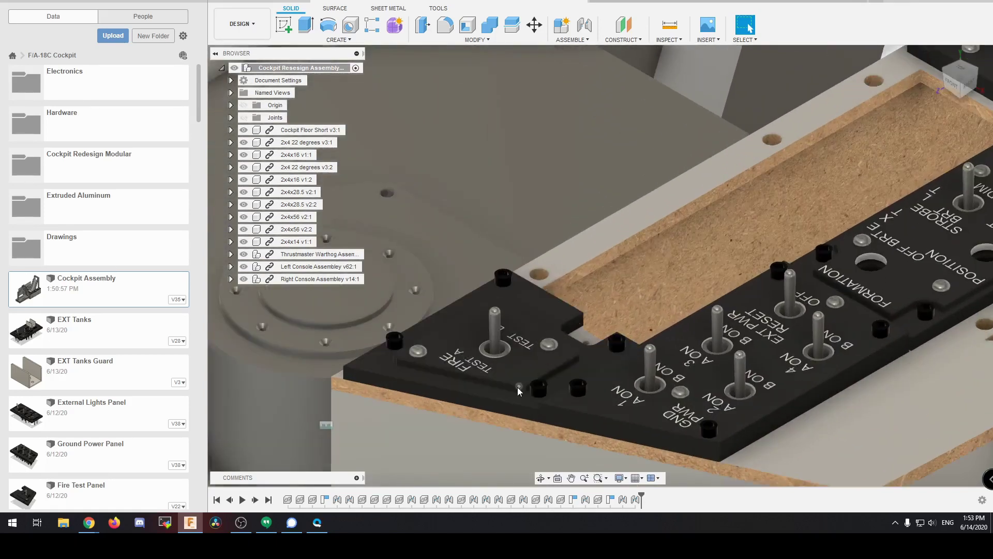
pyautogui.moveTo(469, 444); pyautogui.dragTo(486, 403, button='middle')
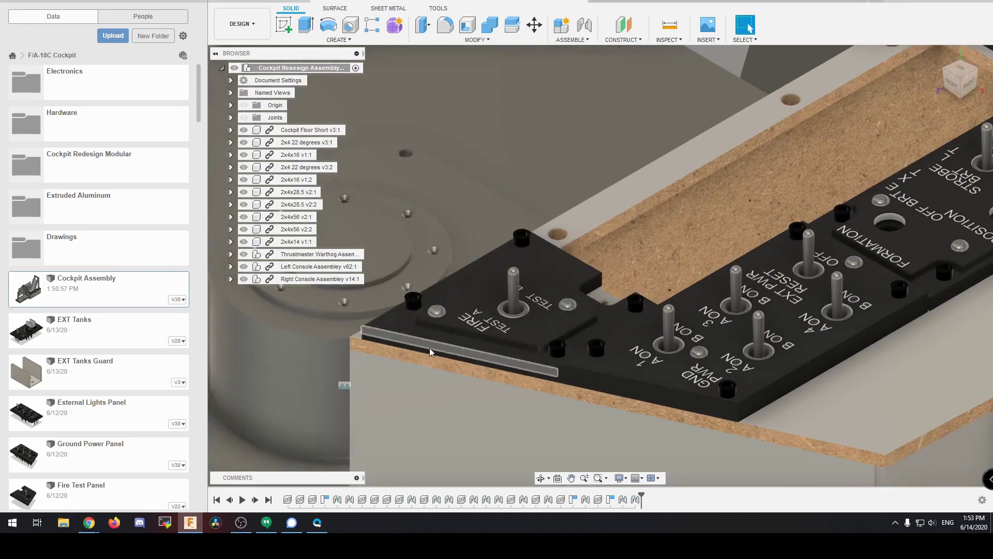
pyautogui.scroll(2, 430, 348)
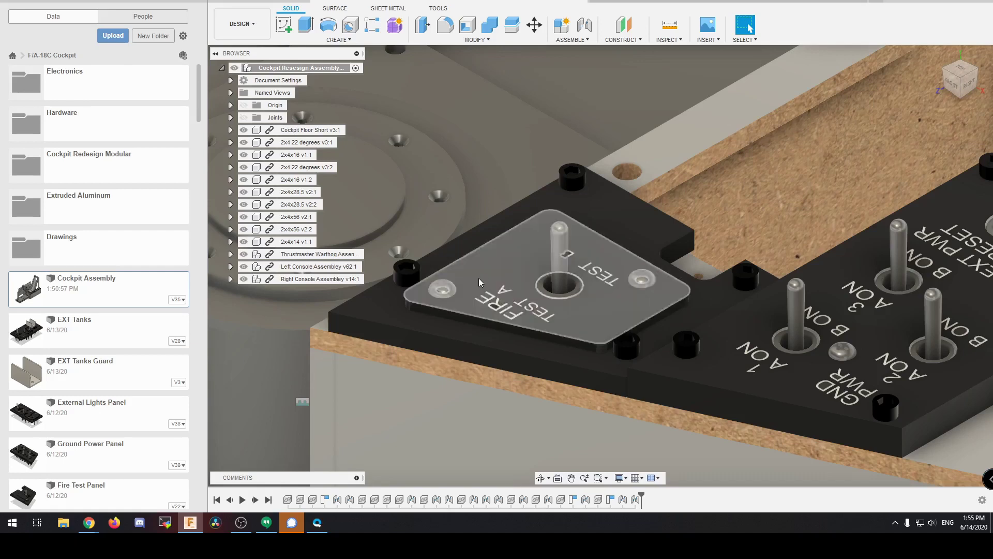
# Open the EXT Tanks design, fit it to the view, and orbit through top, side and elevated angles.
pyautogui.doubleClick(107, 337)
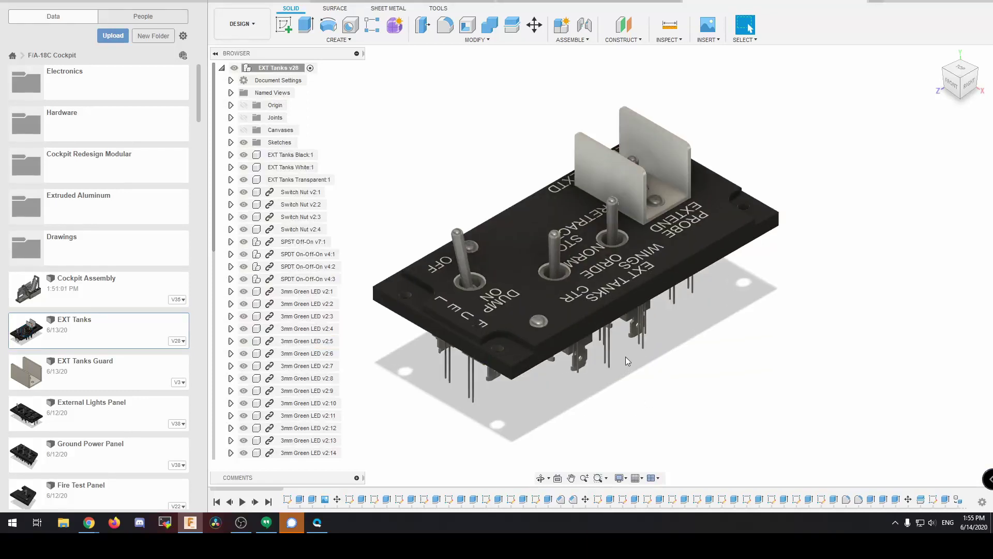
pyautogui.press('F6')
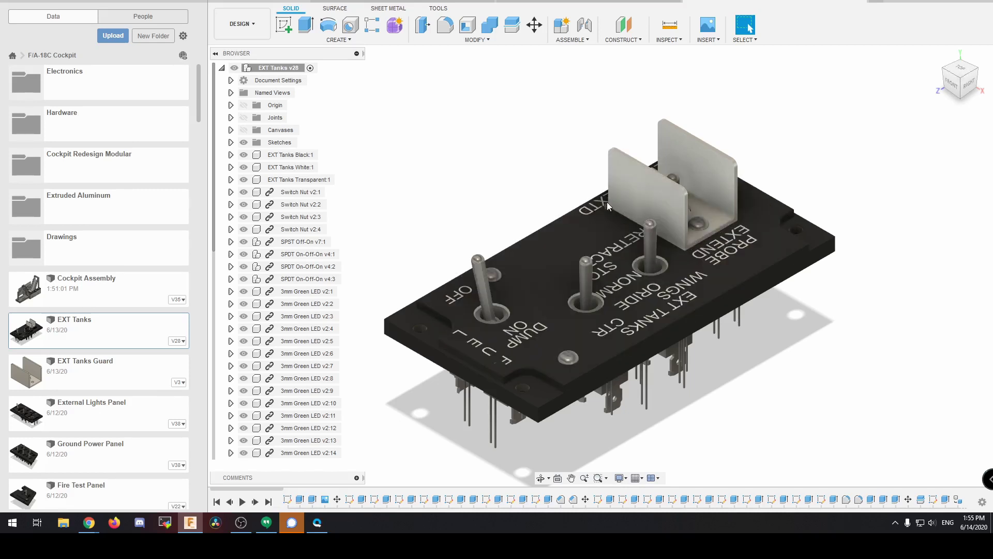
pyautogui.keyDown('shift'); pyautogui.moveTo(529, 237); pyautogui.dragTo(570, 285, button='middle'); pyautogui.keyUp('shift')
pyautogui.keyDown('shift'); pyautogui.moveTo(532, 216); pyautogui.dragTo(526, 309, button='middle'); pyautogui.keyUp('shift')
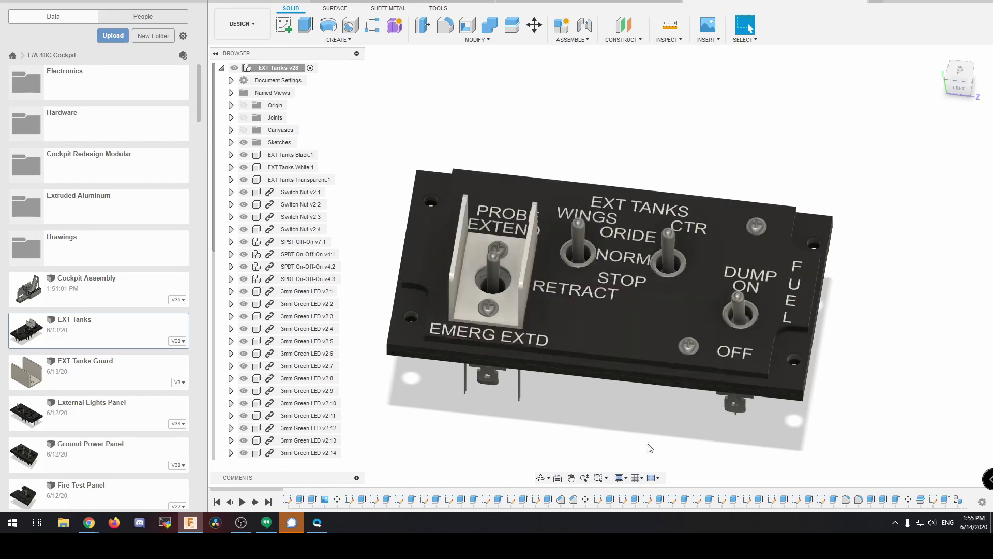
pyautogui.keyDown('shift'); pyautogui.moveTo(872, 383); pyautogui.dragTo(848, 333, button='middle'); pyautogui.keyUp('shift')
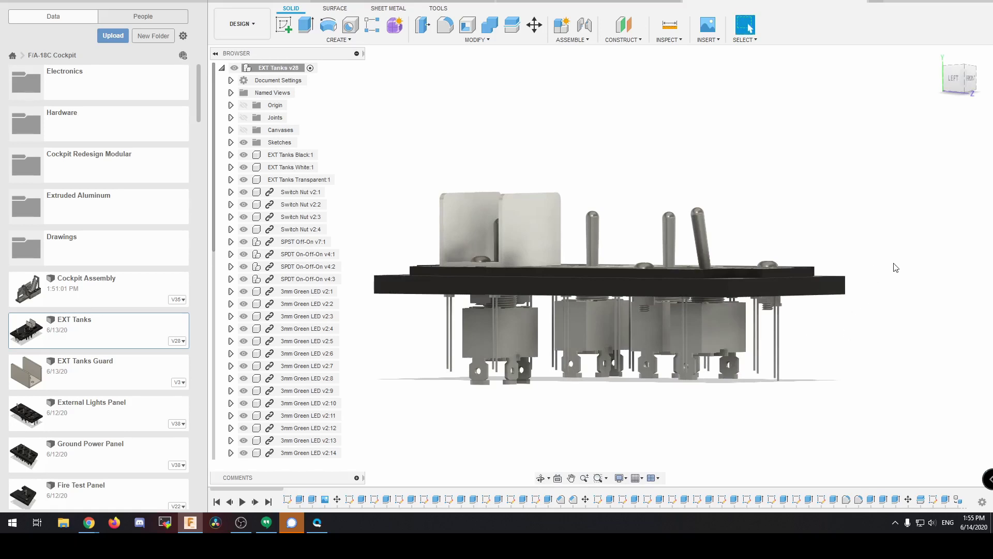
pyautogui.keyDown('shift'); pyautogui.moveTo(895, 268); pyautogui.dragTo(814, 264, button='middle'); pyautogui.keyUp('shift')
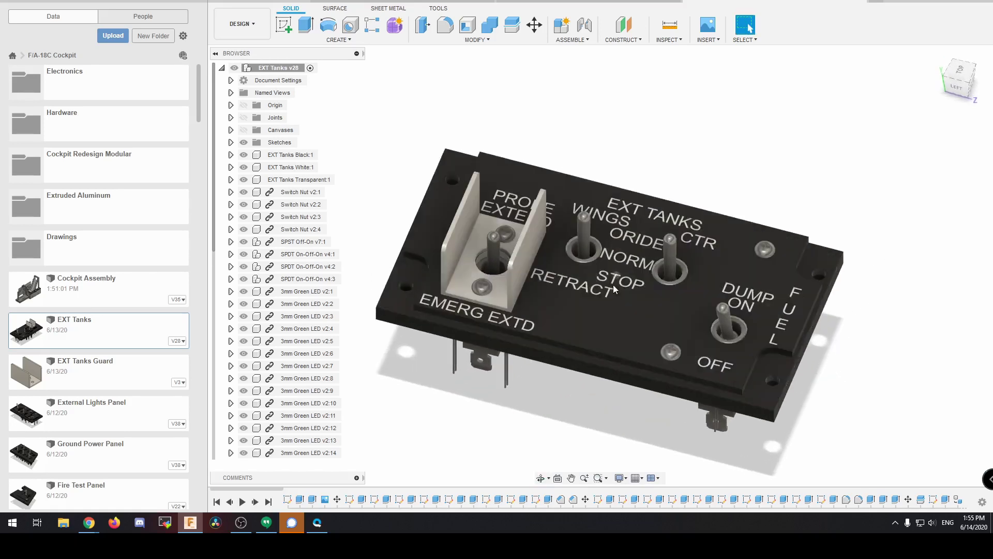
# Hide the EXT Tanks Transparent and White layers to expose the switch nuts.
pyautogui.click(244, 180)
pyautogui.click(244, 168)
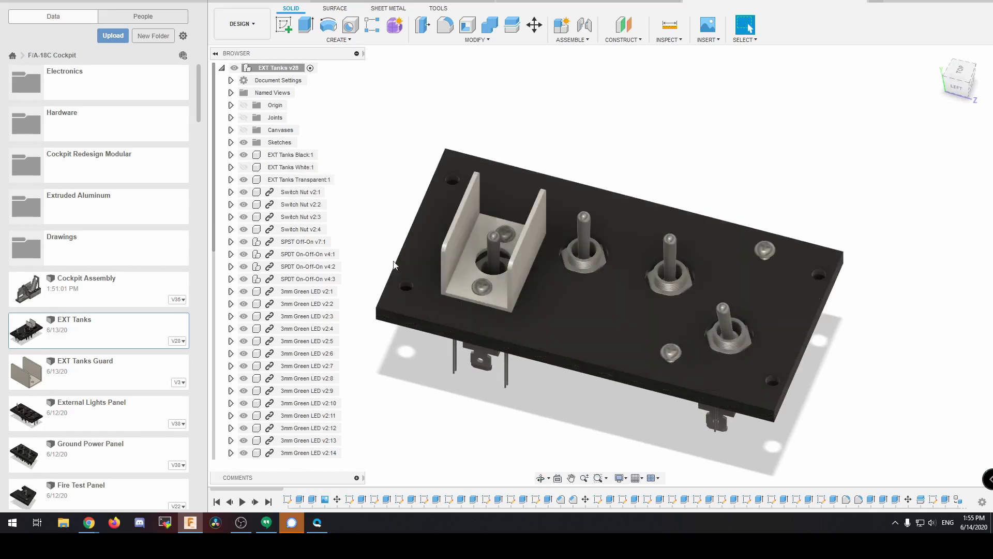
pyautogui.scroll(5, 675, 324)
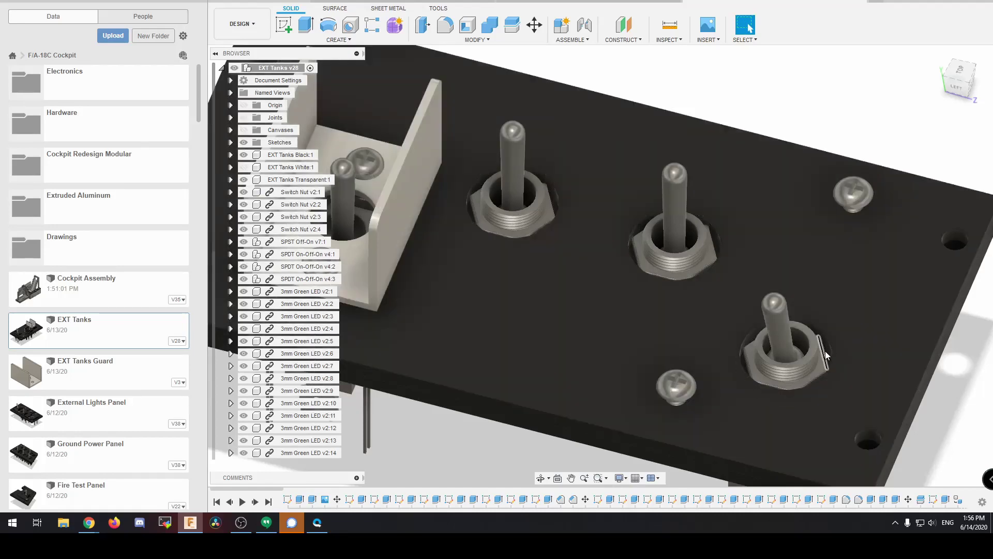
pyautogui.scroll(-5, 811, 357)
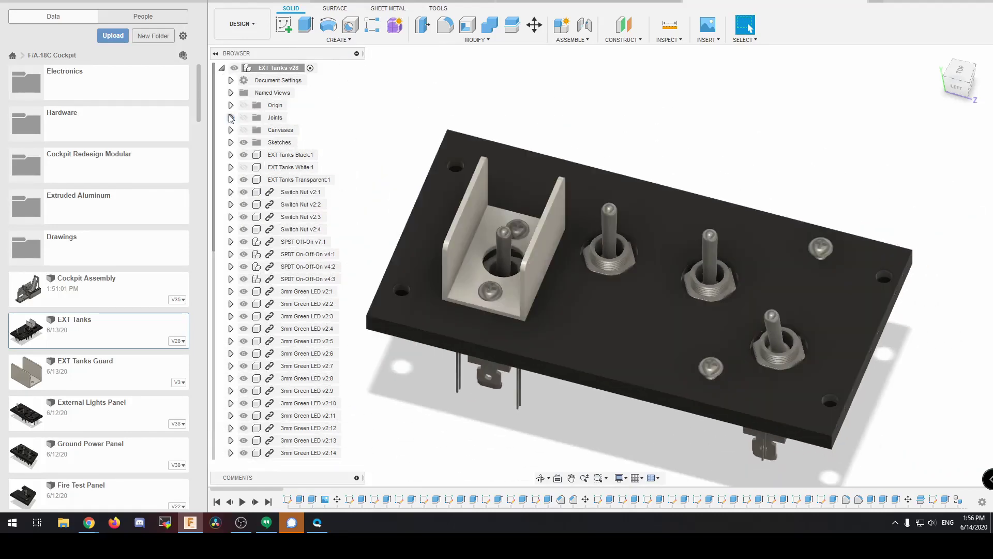
pyautogui.click(244, 179)
pyautogui.click(243, 179)
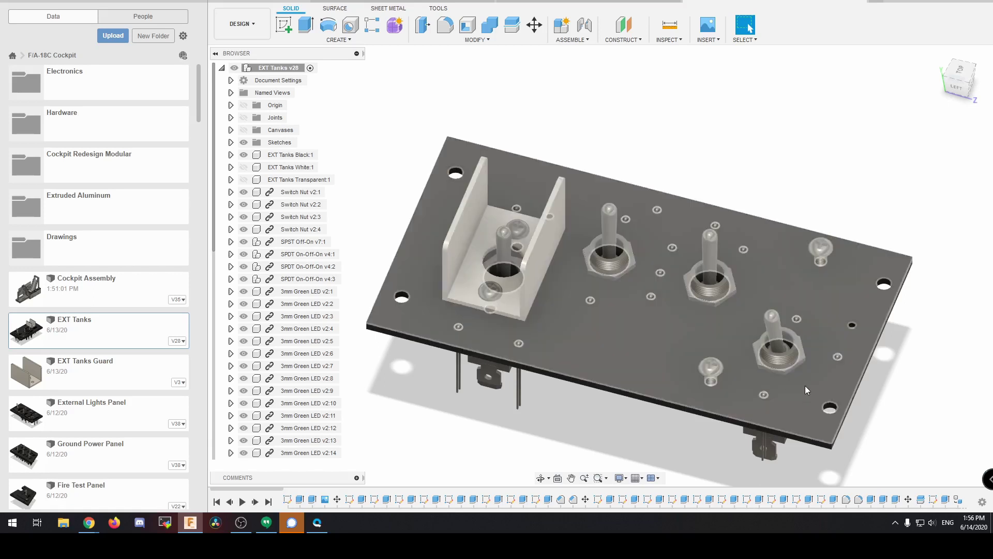
# Restore the Transparent layer and white engraved labels, then orbit to the panel's underside.
pyautogui.click(248, 181)
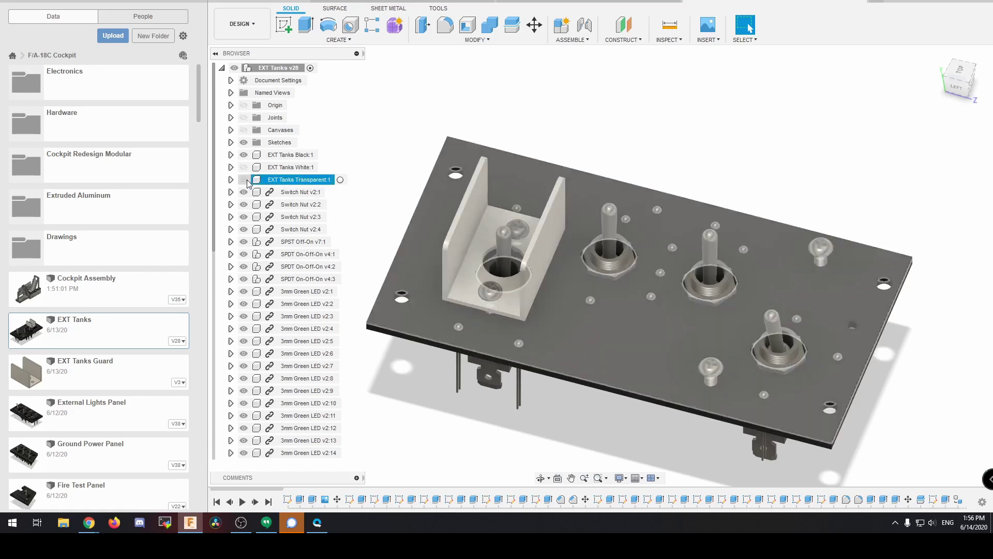
pyautogui.click(244, 180)
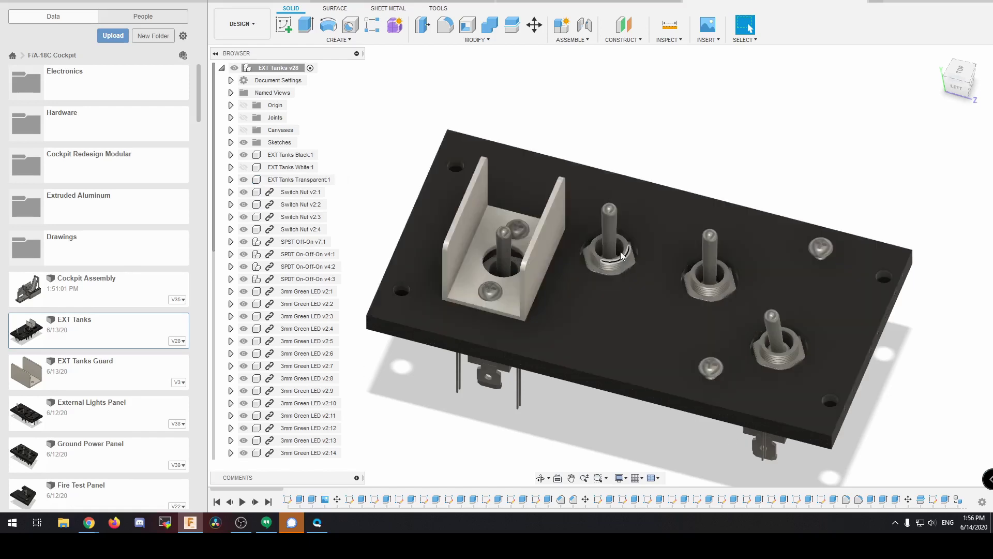
pyautogui.click(244, 167)
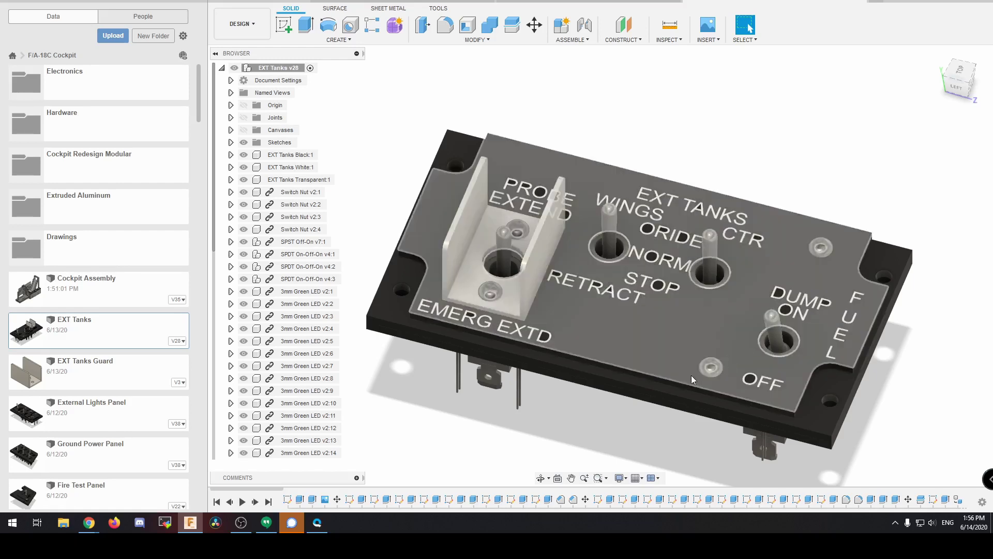
pyautogui.keyDown('shift'); pyautogui.moveTo(874, 457); pyautogui.dragTo(849, 394, button='middle'); pyautogui.keyUp('shift')
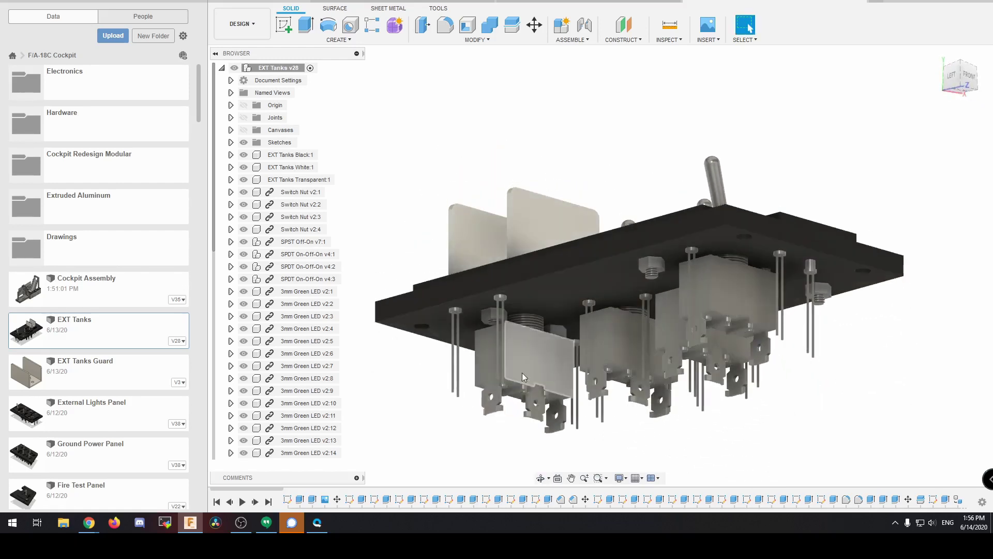
pyautogui.keyDown('shift'); pyautogui.moveTo(629, 445); pyautogui.dragTo(714, 465, button='middle'); pyautogui.keyUp('shift')
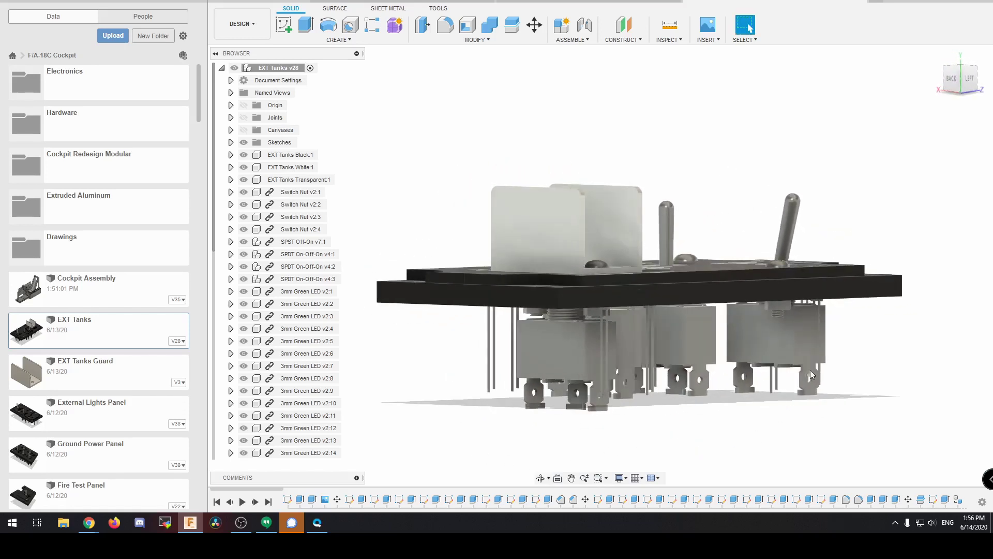
# Orbit the EXT Tanks panel to inspect the switch bodies underneath, then return to a top view.
pyautogui.keyDown('shift'); pyautogui.moveTo(925, 414); pyautogui.dragTo(778, 265, button='middle'); pyautogui.keyUp('shift')
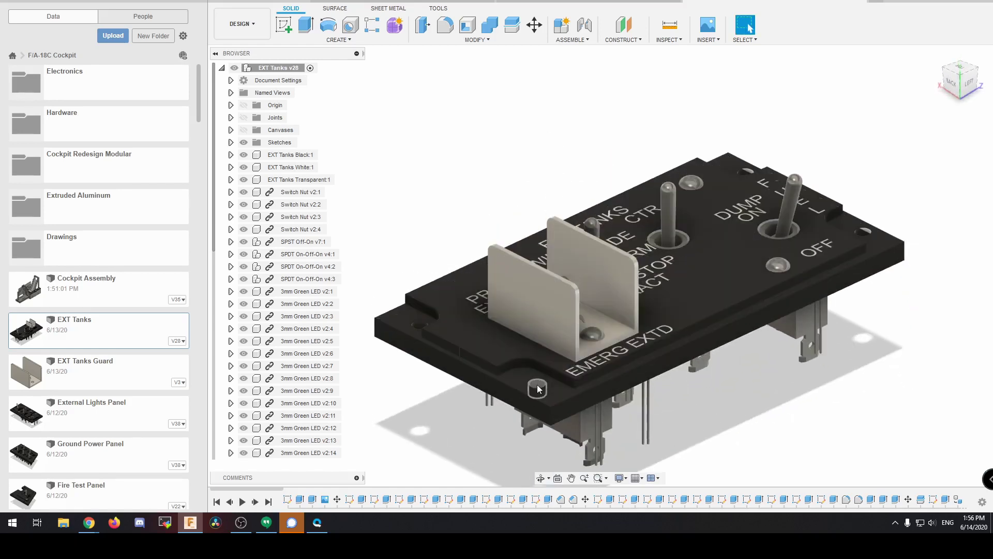
pyautogui.keyDown('shift'); pyautogui.moveTo(758, 431); pyautogui.dragTo(652, 331, button='middle'); pyautogui.keyUp('shift')
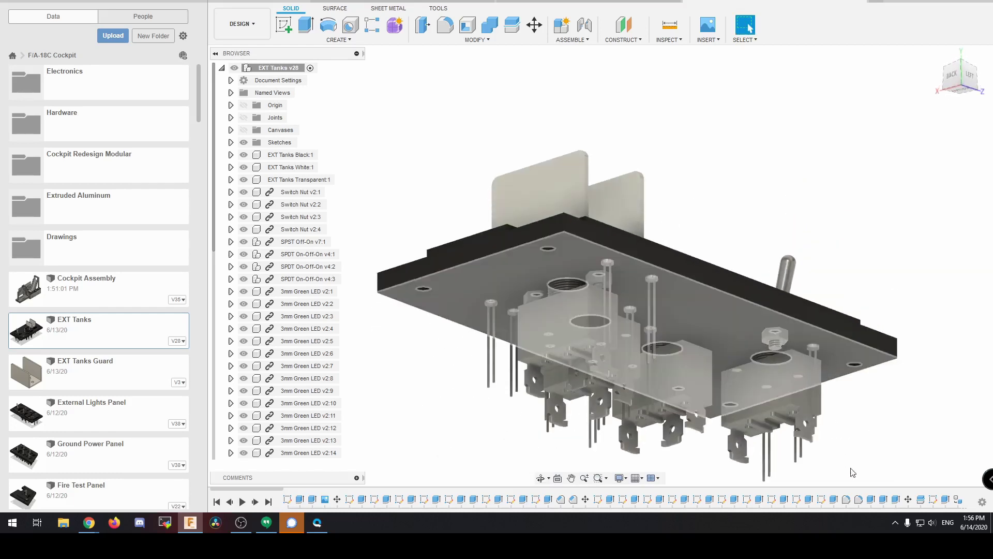
pyautogui.keyDown('shift'); pyautogui.moveTo(678, 302); pyautogui.dragTo(864, 399, button='middle'); pyautogui.keyUp('shift')
pyautogui.scroll(-5, 705, 325)
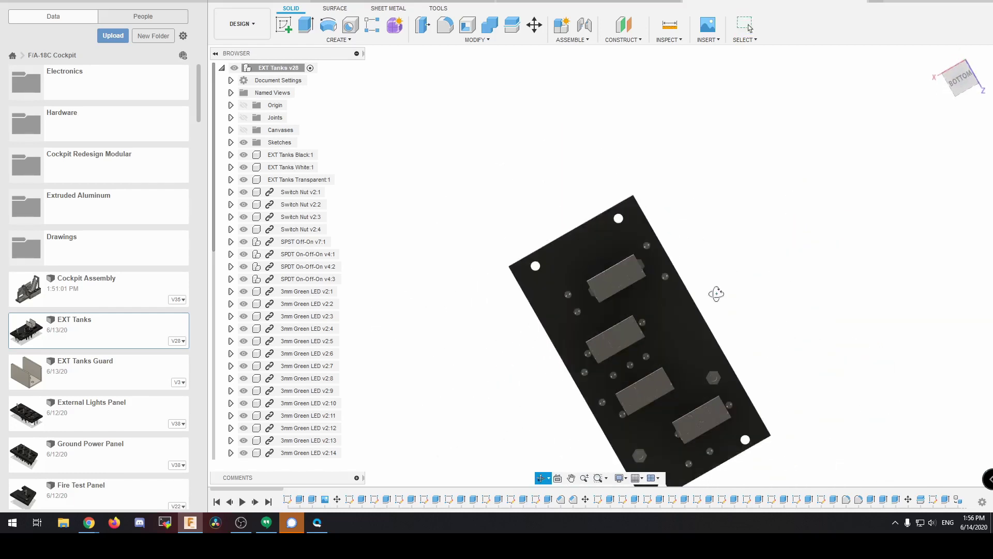
pyautogui.keyDown('shift'); pyautogui.moveTo(714, 311); pyautogui.dragTo(814, 341, button='middle'); pyautogui.keyUp('shift')
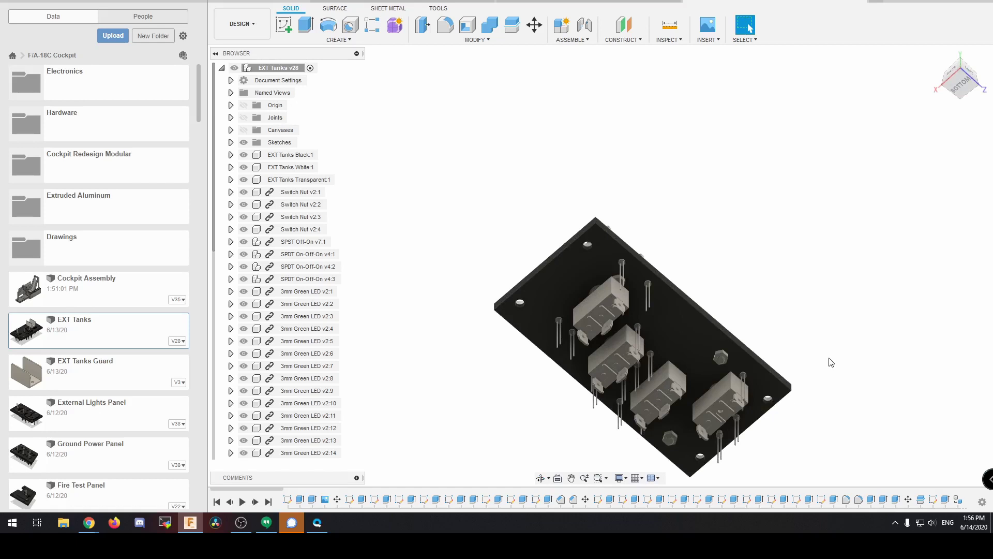
pyautogui.keyDown('shift'); pyautogui.moveTo(838, 330); pyautogui.dragTo(672, 291, button='middle'); pyautogui.keyUp('shift')
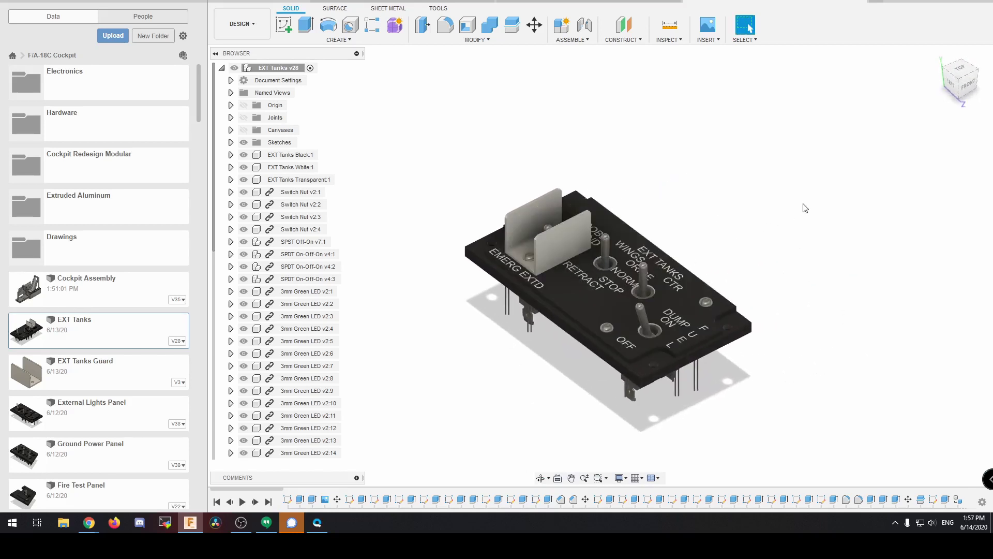
# Switch to the Cockpit Redesign Assembly and pan the left console toward the middle of the view.
pyautogui.click(667, 3)
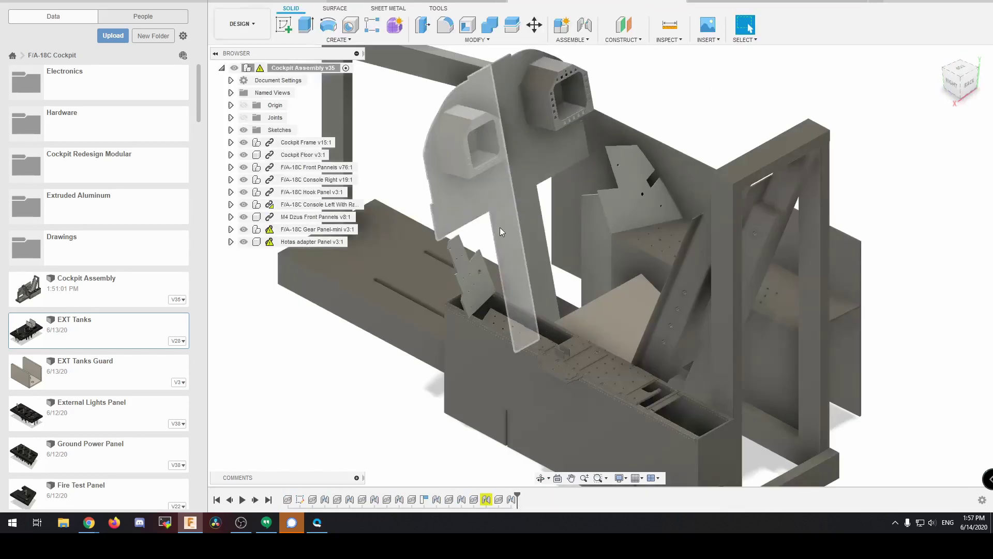
pyautogui.click(480, 3)
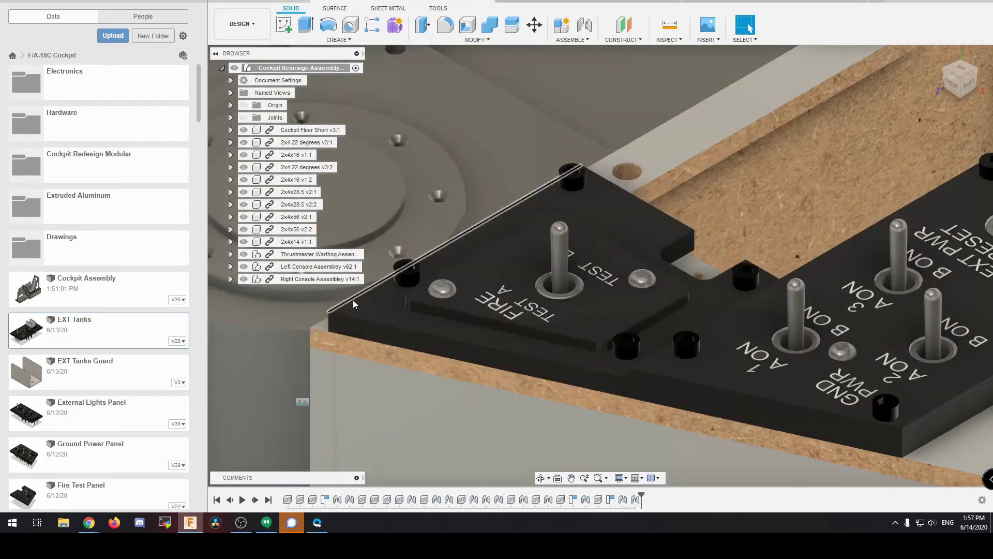
pyautogui.scroll(-8, 321, 334)
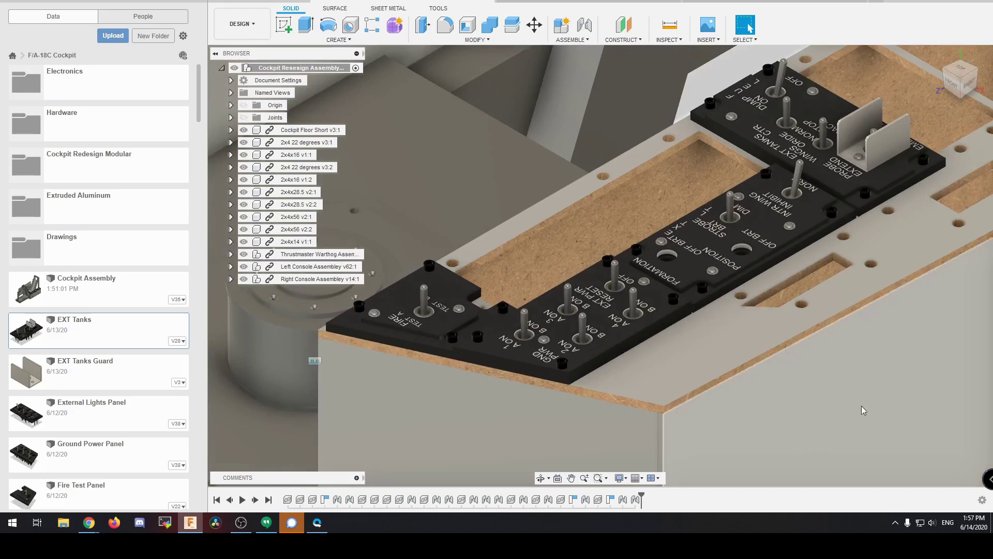
pyautogui.scroll(-5, 869, 405)
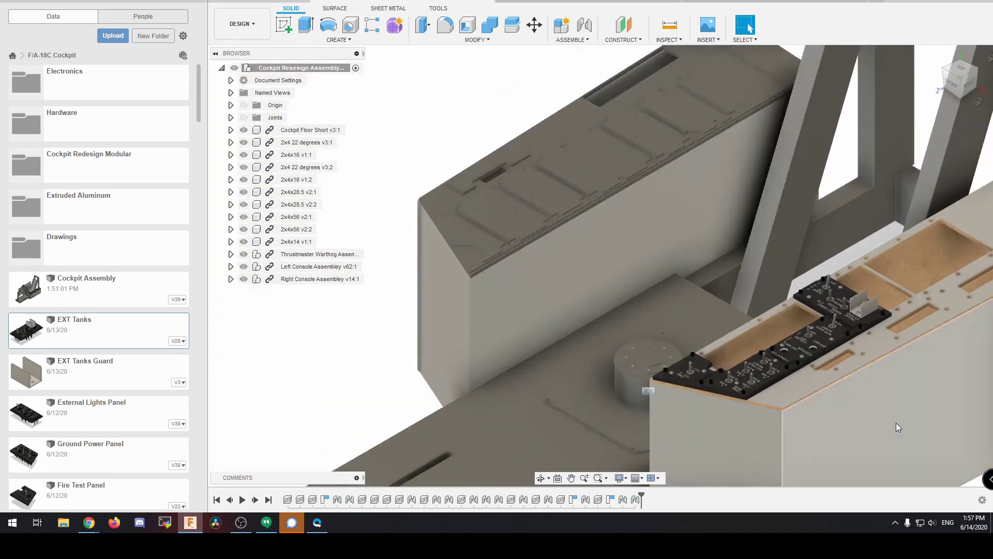
pyautogui.moveTo(896, 425); pyautogui.dragTo(748, 352, button='middle')
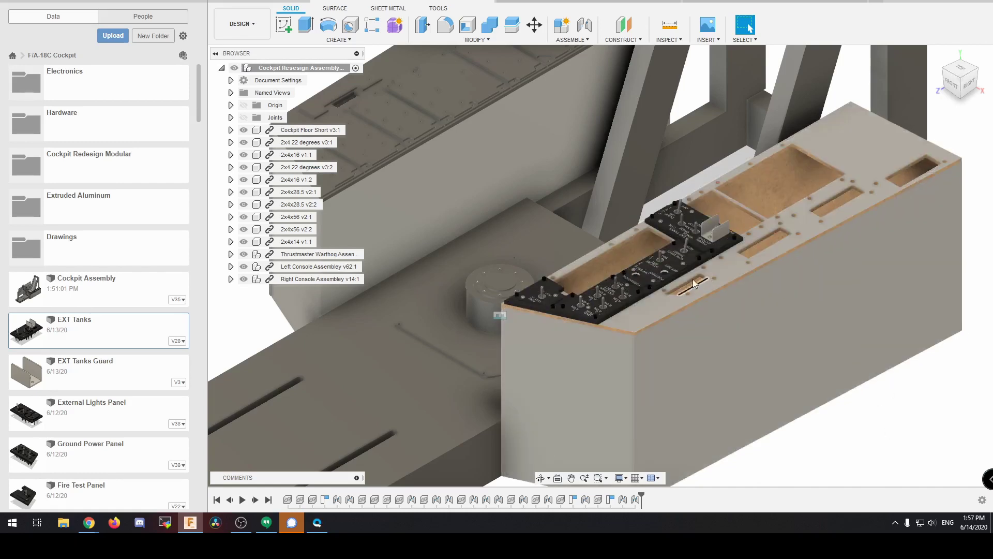
# Zoom in and out over the left console to inspect the installed EXT Tanks panel.
pyautogui.scroll(3, 687, 278)
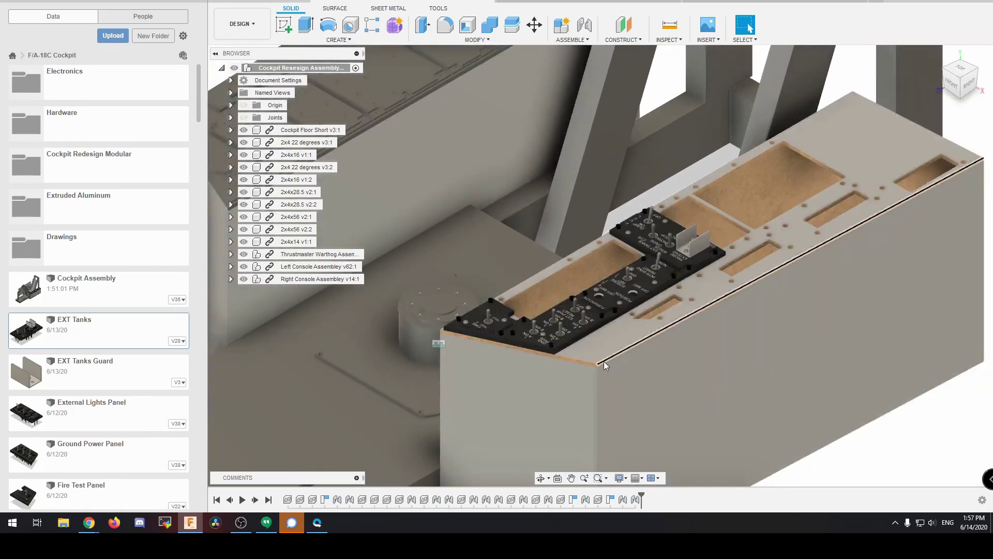
pyautogui.scroll(5, 597, 361)
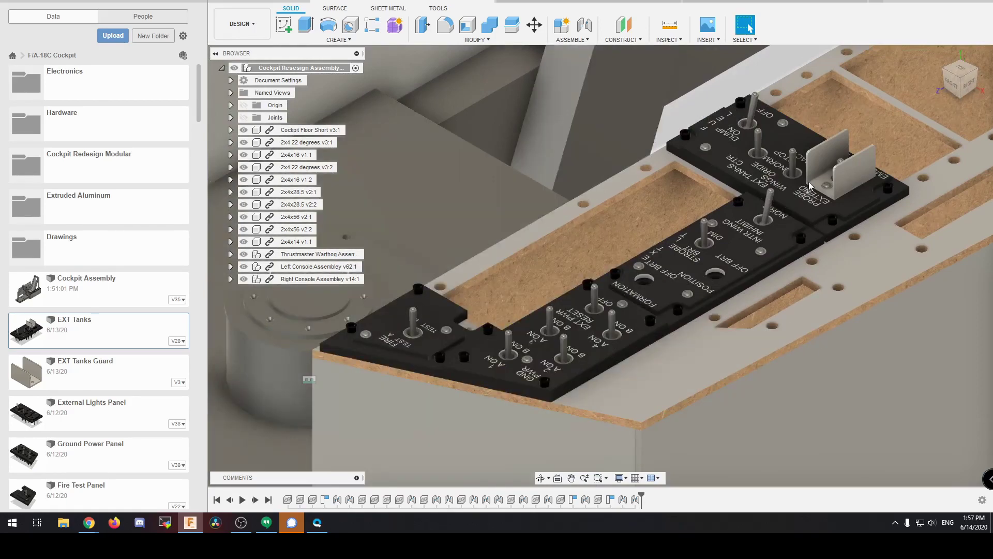
pyautogui.scroll(-4, 580, 336)
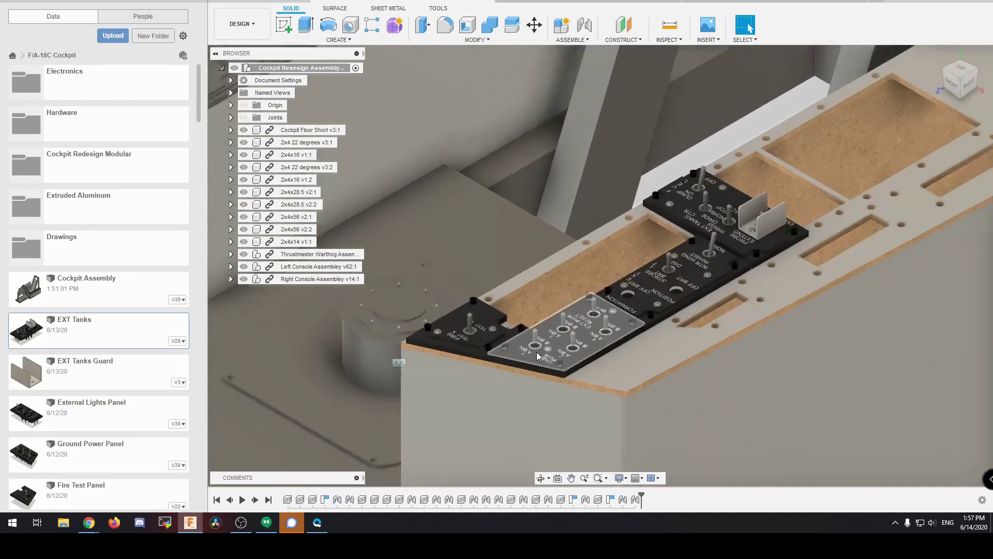
pyautogui.scroll(-2, 538, 356)
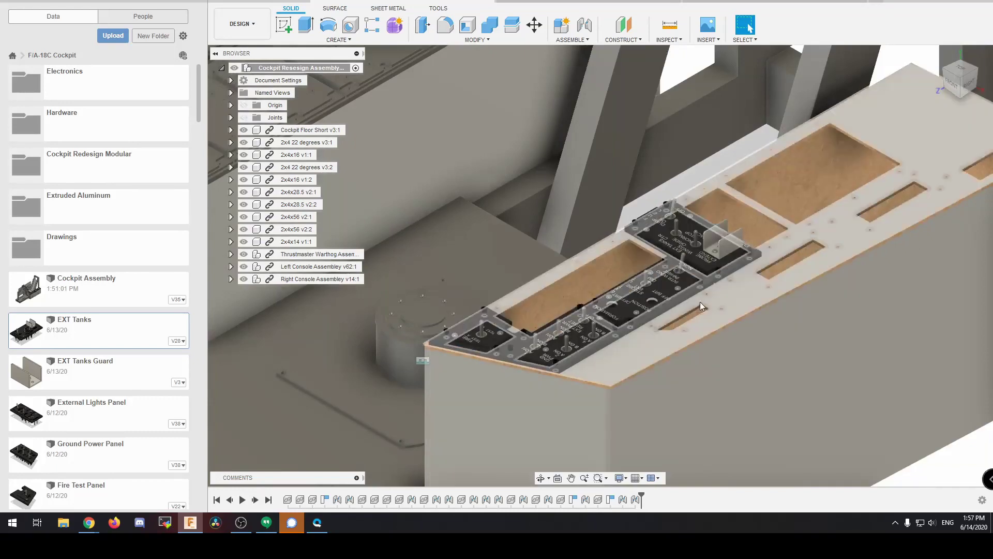
pyautogui.scroll(-3, 735, 300)
pyautogui.scroll(-3, 916, 331)
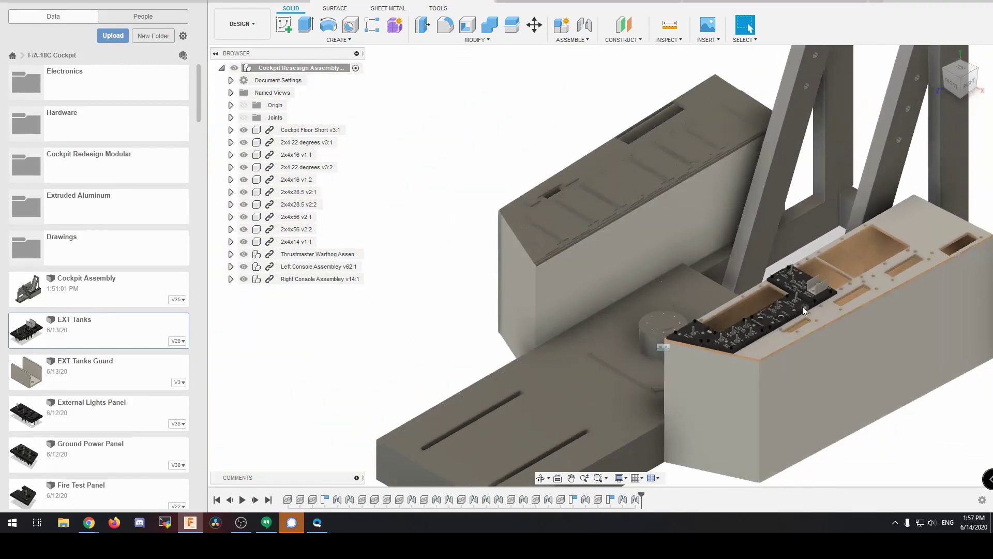
pyautogui.scroll(5, 821, 332)
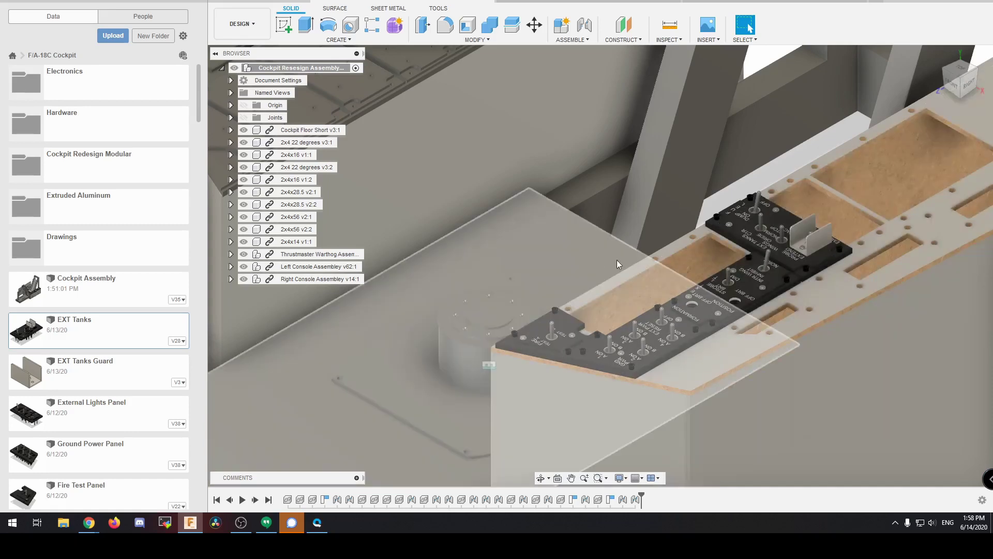
pyautogui.scroll(2, 688, 305)
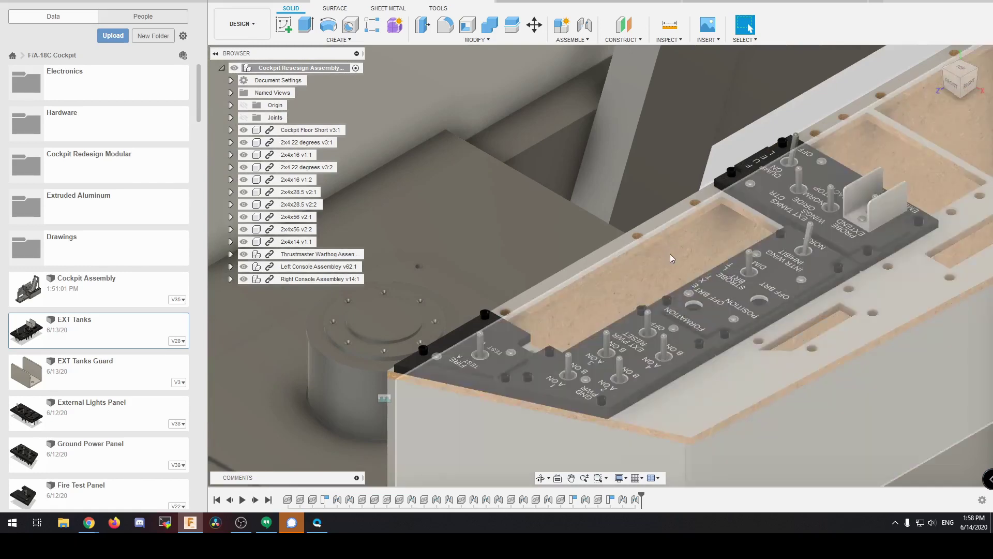
pyautogui.scroll(-4, 641, 315)
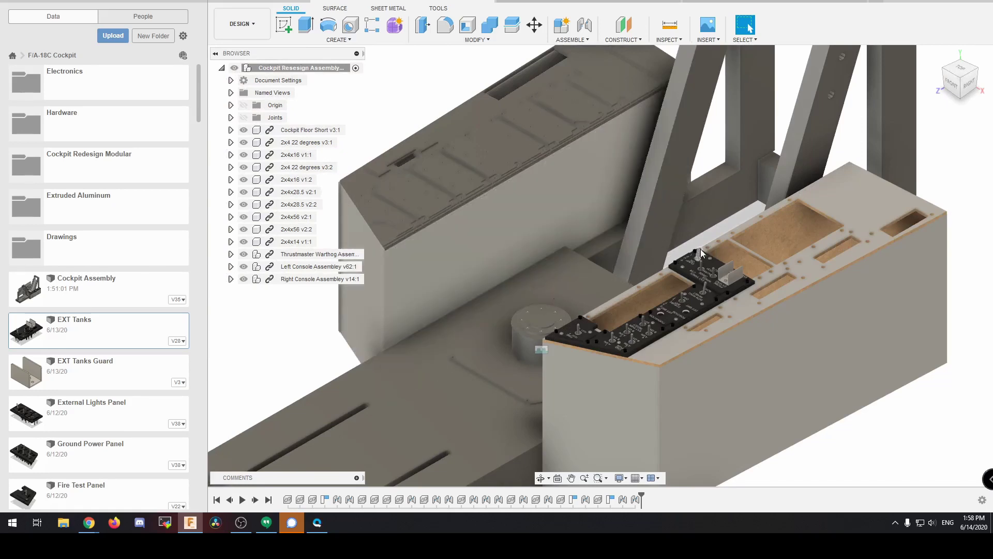
pyautogui.keyDown('shift'); pyautogui.moveTo(594, 269); pyautogui.dragTo(633, 160, button='middle'); pyautogui.keyUp('shift')
pyautogui.scroll(-3, 633, 238)
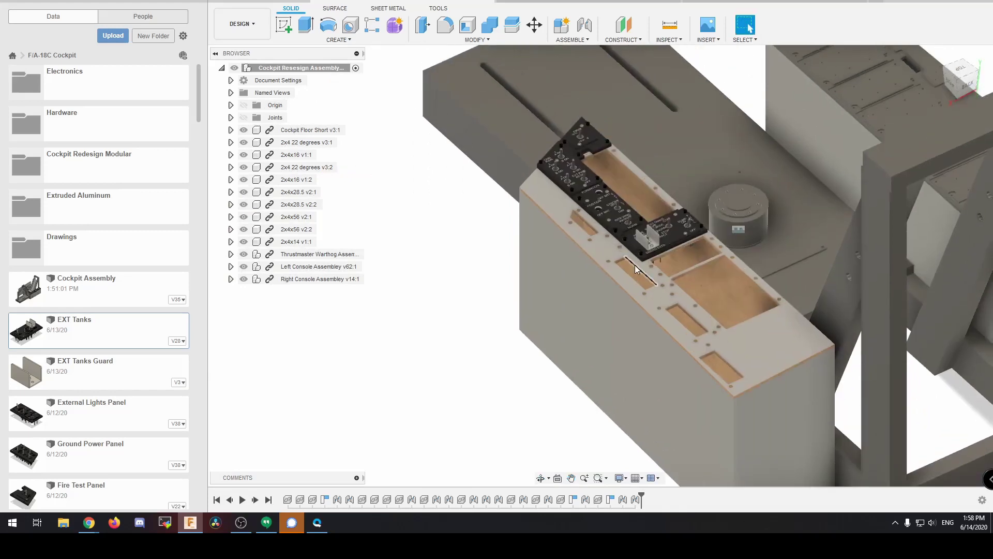
pyautogui.keyDown('shift'); pyautogui.moveTo(623, 238); pyautogui.dragTo(624, 128, button='middle'); pyautogui.keyUp('shift')
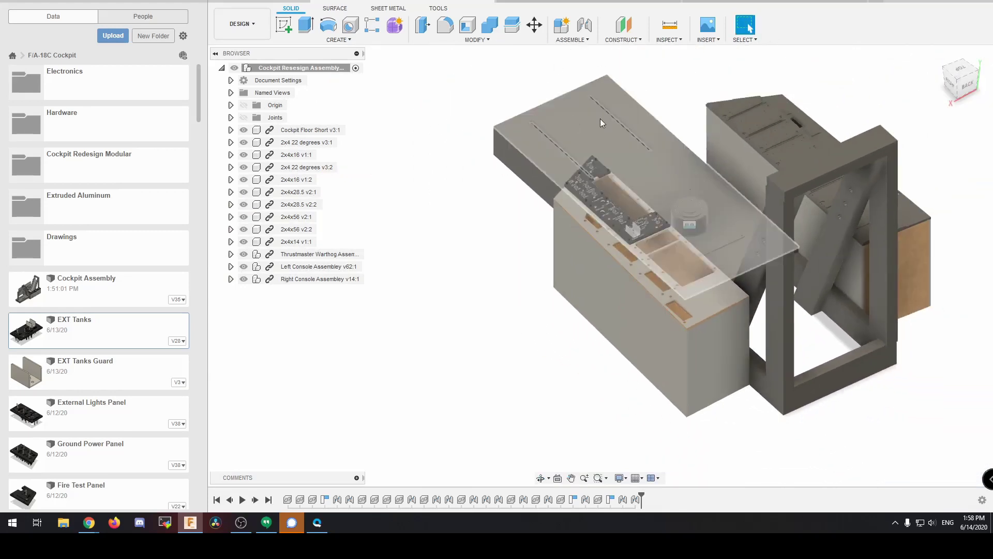
pyautogui.keyDown('shift'); pyautogui.moveTo(578, 83); pyautogui.dragTo(687, 175, button='middle'); pyautogui.keyUp('shift')
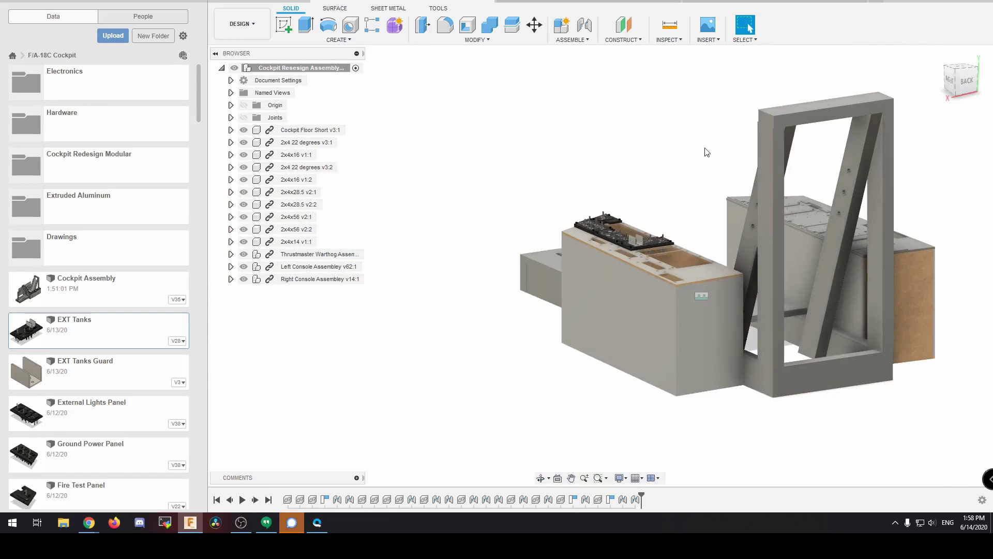
pyautogui.scroll(3, 703, 179)
pyautogui.keyDown('shift'); pyautogui.moveTo(605, 187); pyautogui.dragTo(631, 206, button='middle'); pyautogui.keyUp('shift')
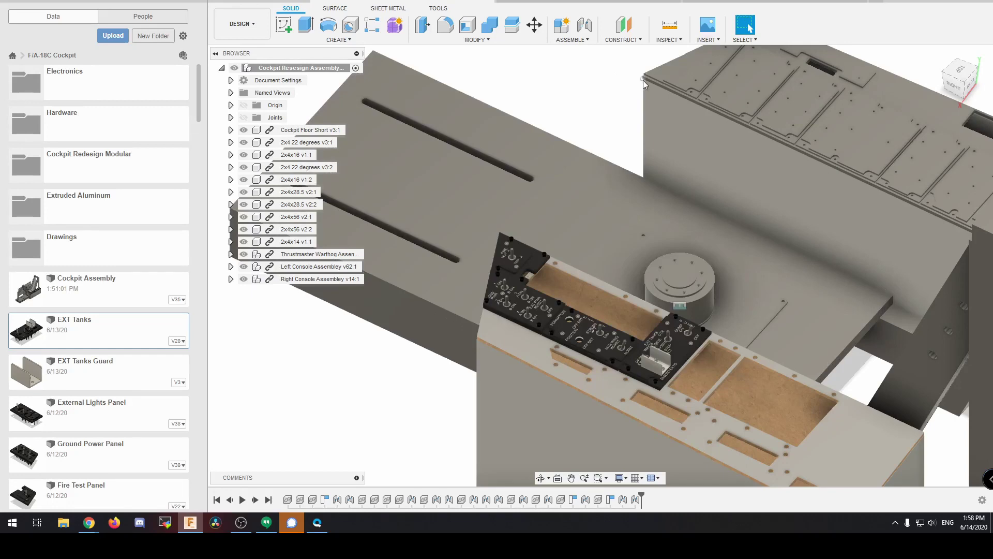
pyautogui.scroll(-4, 532, 228)
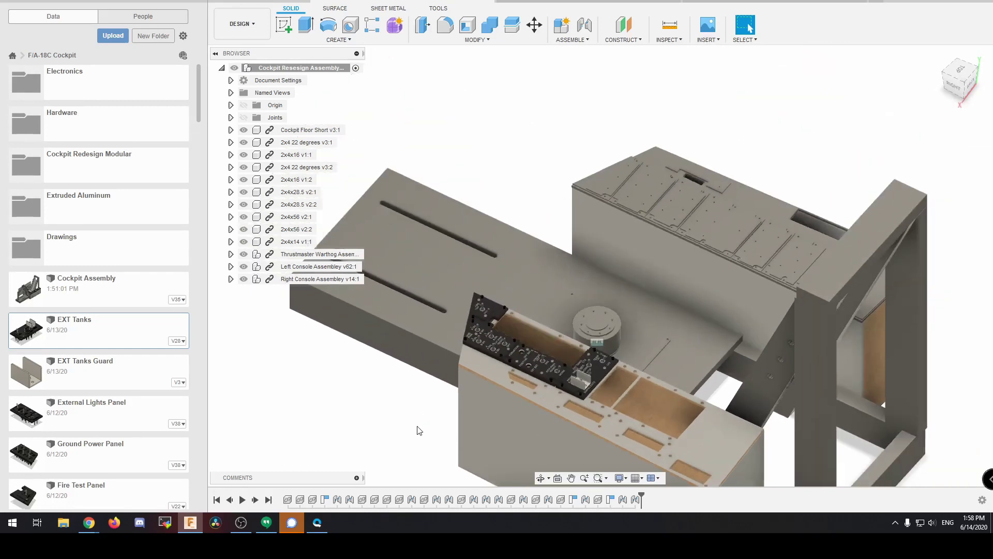
# Pan up and right, then zoom in on the EXT Tanks panel ending the left console row.
pyautogui.moveTo(593, 330); pyautogui.dragTo(636, 299, button='middle')
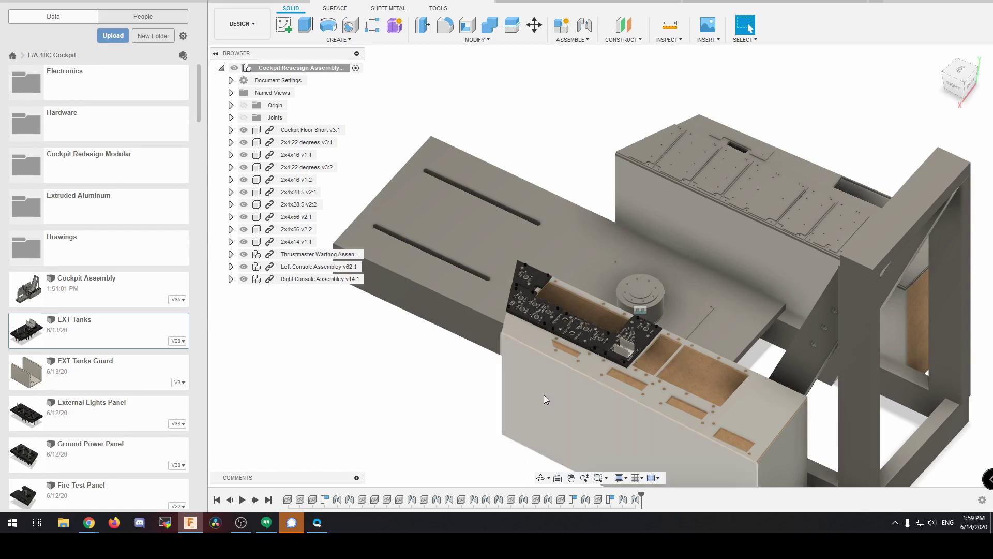
pyautogui.scroll(10, 544, 395)
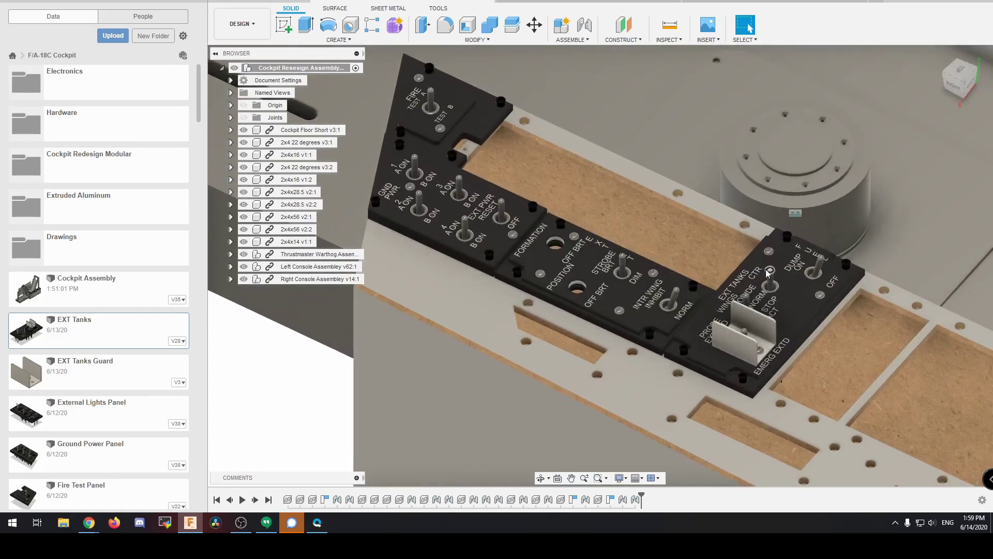